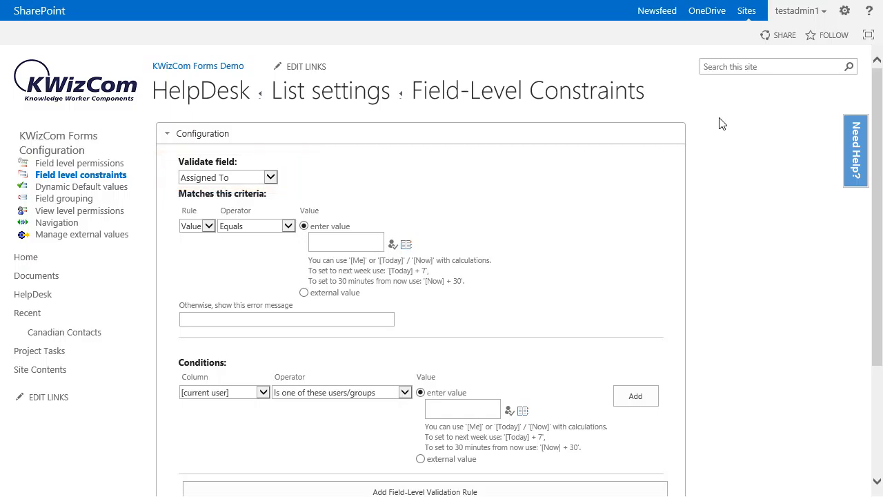
# Step: Set the validated field to Resolution details with the criterion that its value is not empty
pyautogui.click(269, 177)
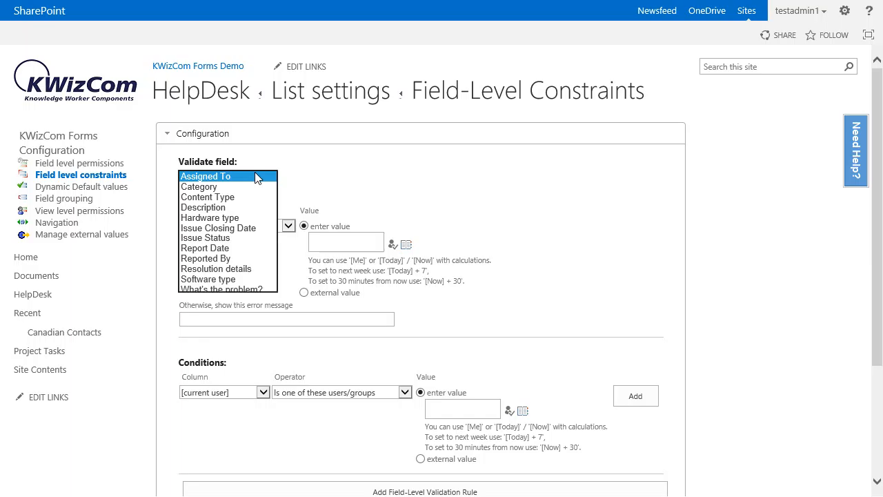
pyautogui.click(245, 268)
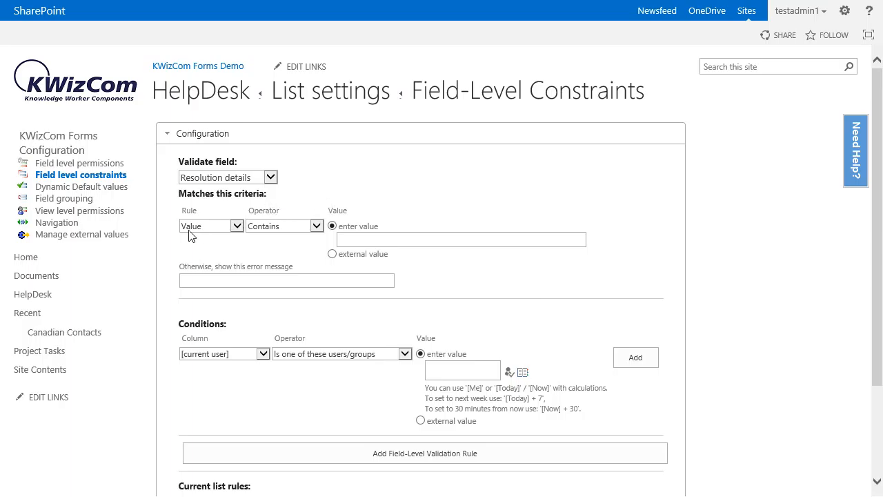
pyautogui.click(253, 229)
pyautogui.click(269, 252)
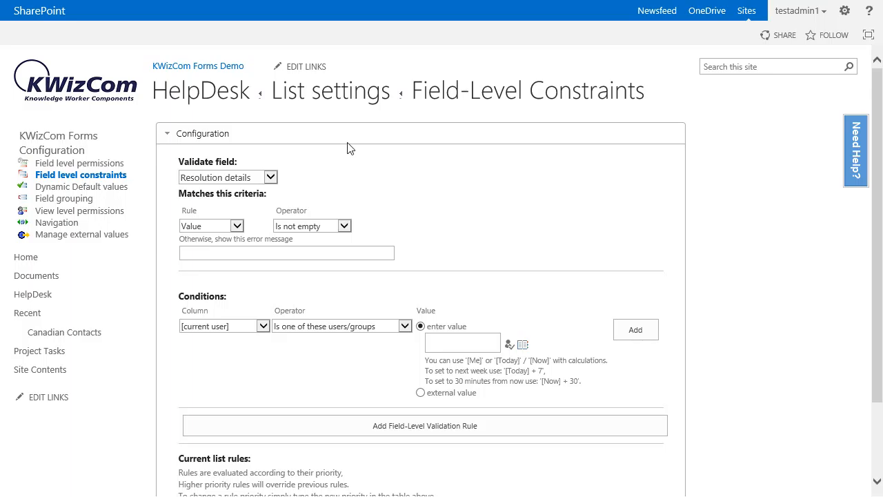
# Step: Enter "Please Enter Resolution once Issue is completed" as the rule's error message
pyautogui.click(228, 253)
pyautogui.write('Please E')
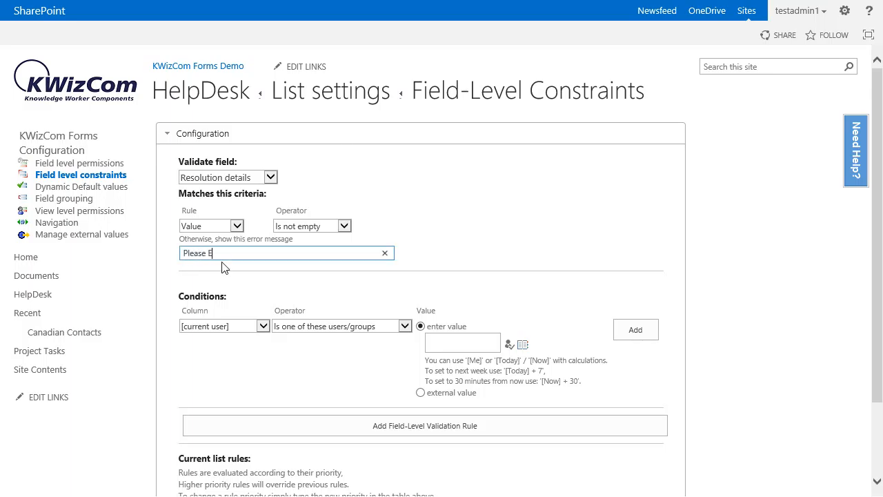
pyautogui.write('nter Resolution once Issue is completed')
pyautogui.click(403, 252)
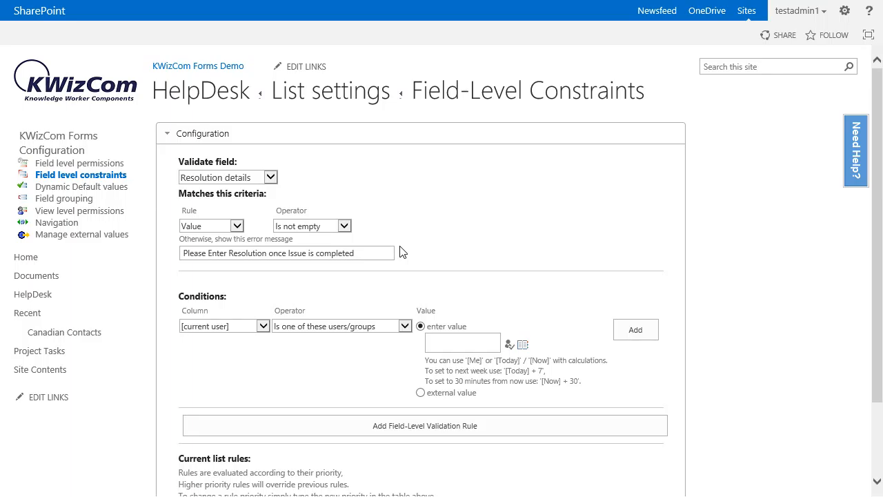
# Step: Add a condition to the rule so that it applies when Issue Status equals Closed
pyautogui.click(241, 327)
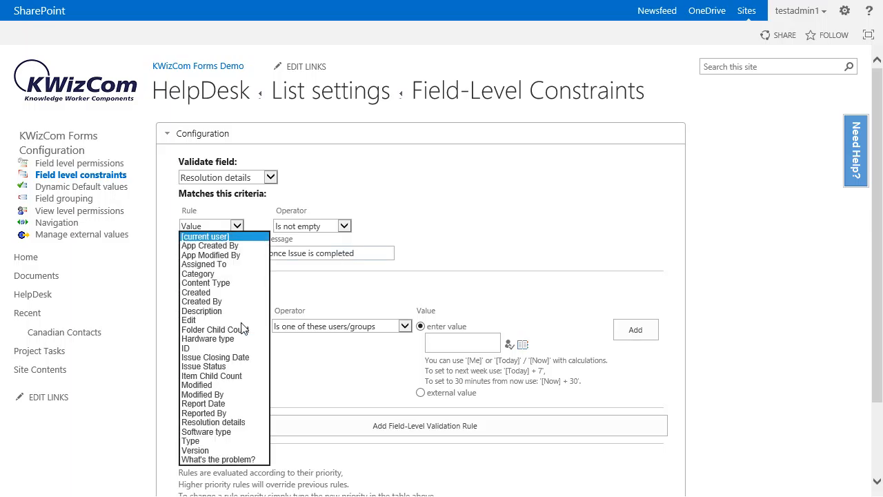
pyautogui.click(238, 368)
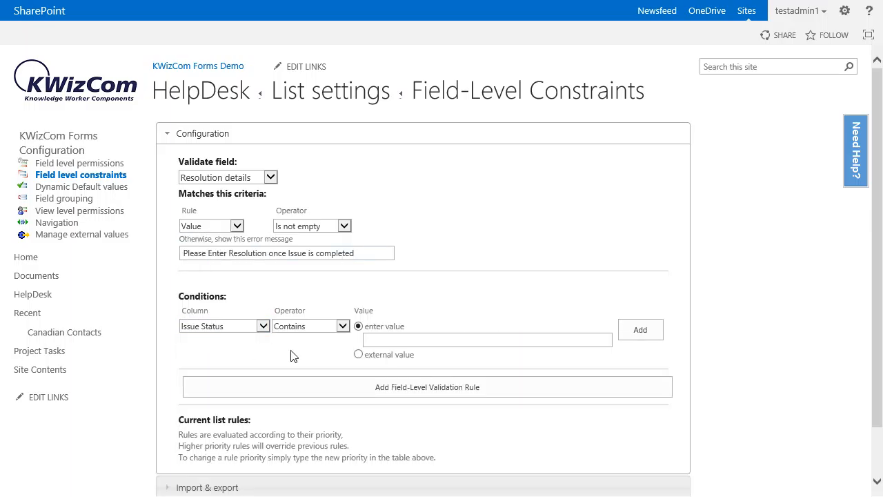
pyautogui.click(292, 328)
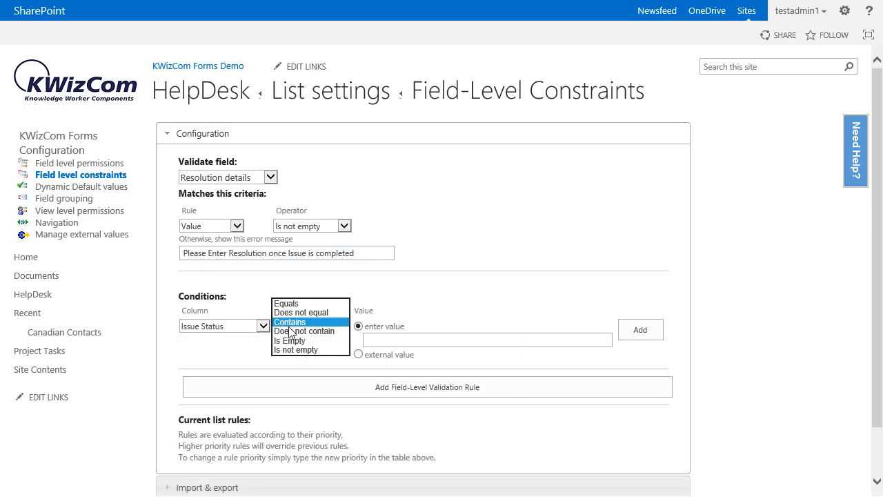
pyautogui.click(296, 304)
pyautogui.click(393, 339)
pyautogui.click(389, 339)
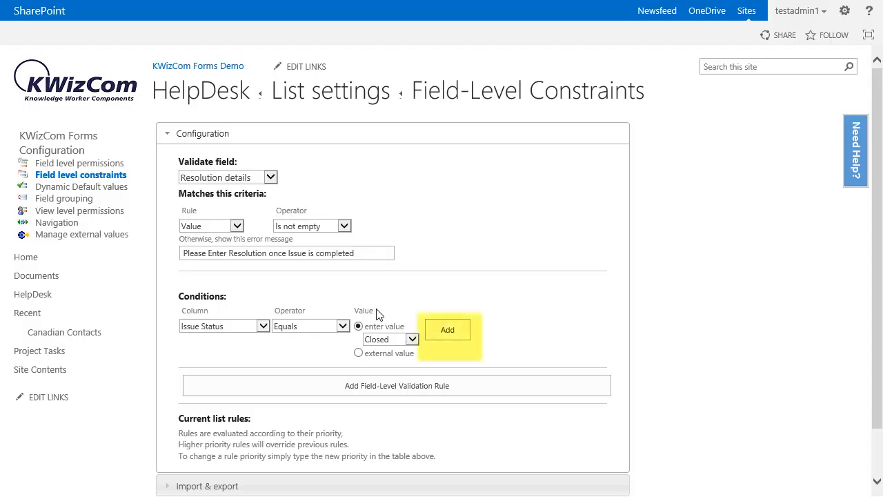
pyautogui.click(464, 332)
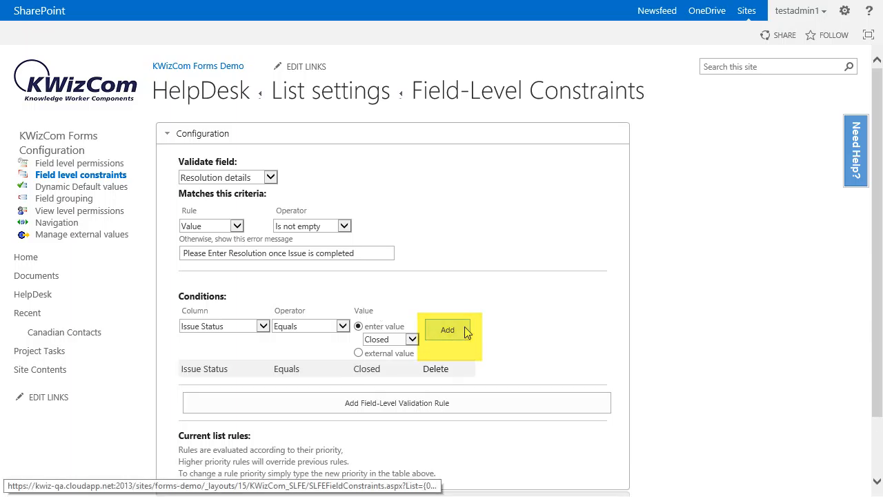
# Step: Add the configured field-level validation rule to the list rules and return to the HelpDesk list settings
pyautogui.click(436, 405)
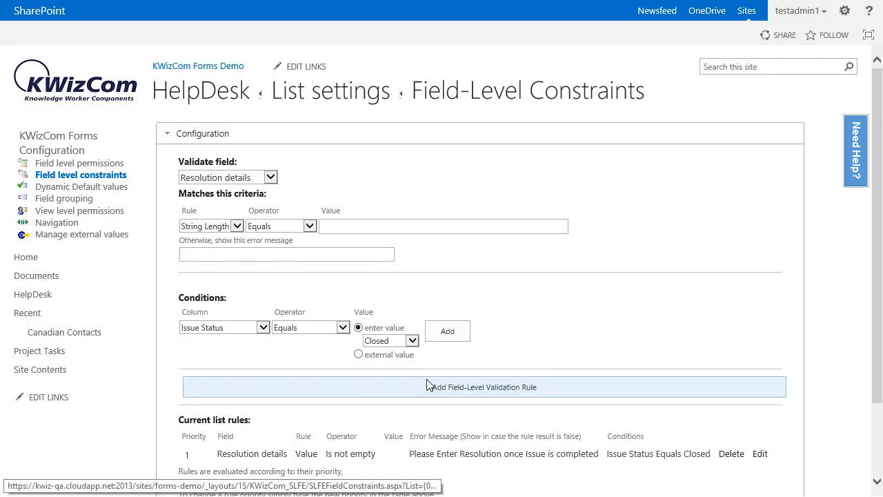
pyautogui.scroll(-3, 441, 313)
pyautogui.click(481, 461)
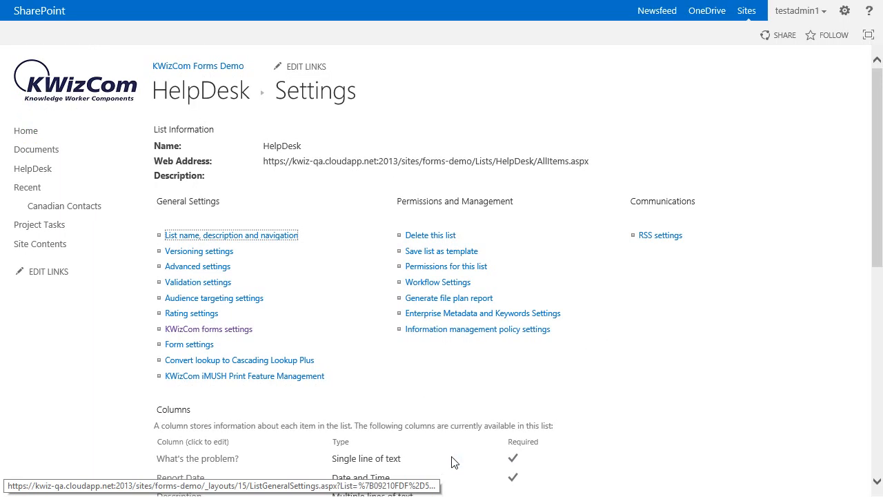
# Step: Start a new item in the HelpDesk list with "Test" as the problem and 3/23/2016 as the report date
pyautogui.click(66, 172)
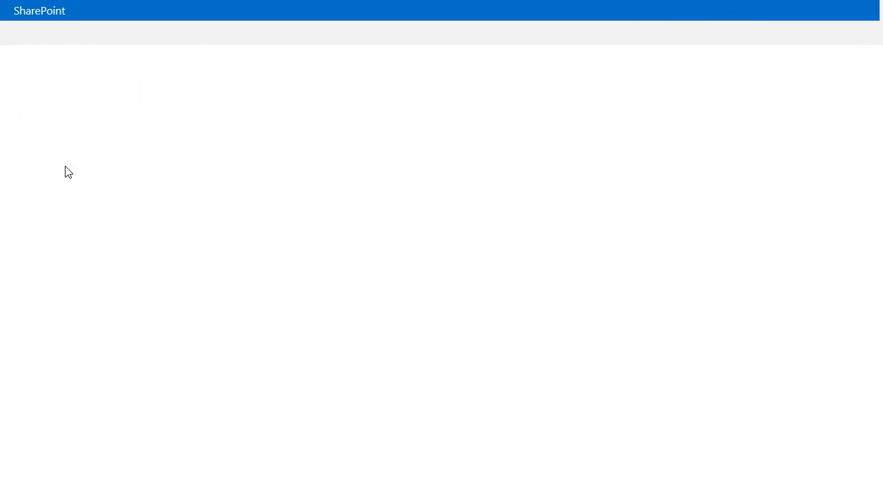
pyautogui.click(172, 134)
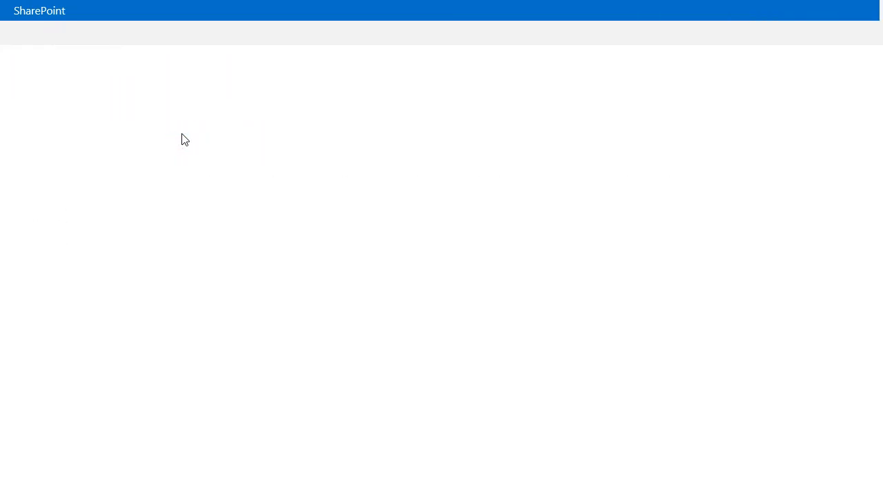
pyautogui.click(269, 143)
pyautogui.write('Test')
pyautogui.click(376, 174)
pyautogui.click(323, 269)
pyautogui.click(317, 258)
# Step: Set the new item's issue status to Closed and try to save it with empty resolution details
pyautogui.scroll(-1, 306, 280)
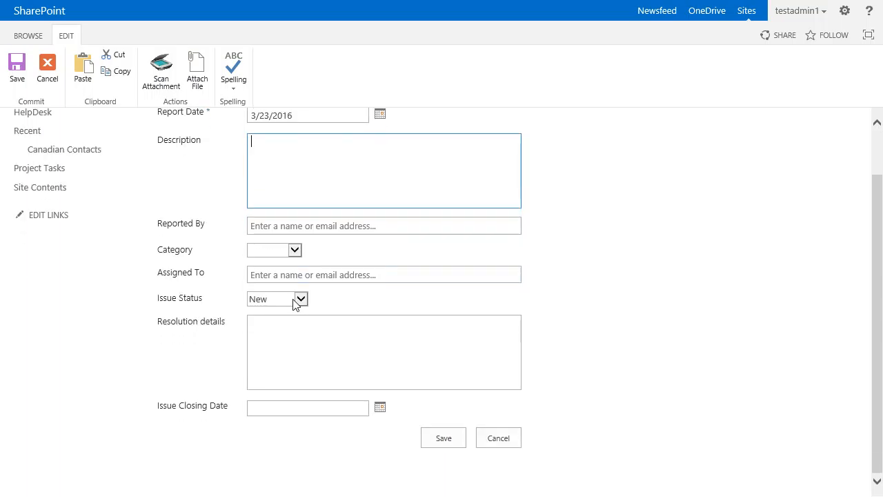
pyautogui.click(294, 299)
pyautogui.click(285, 318)
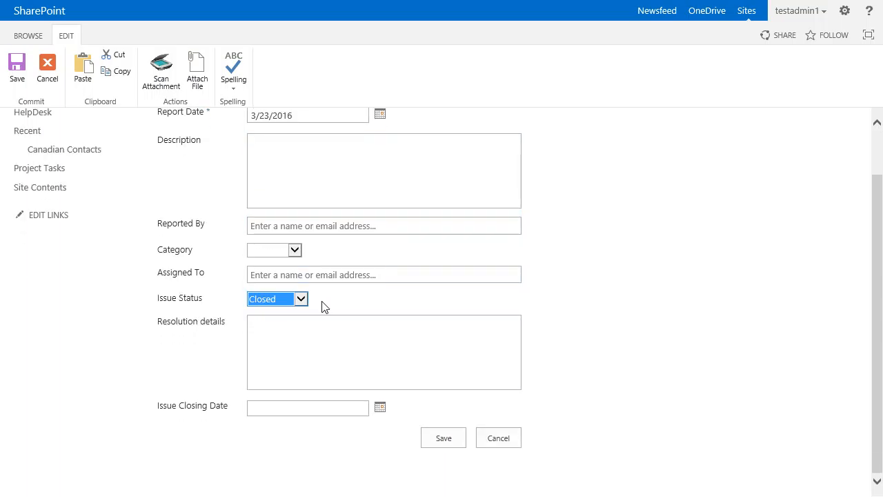
pyautogui.click(433, 437)
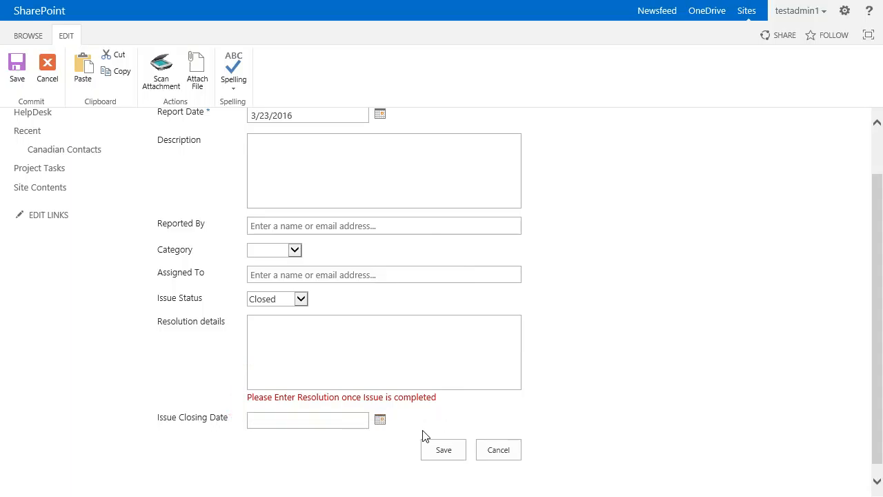
# Step: Enter "Test" as the resolution details and save the HelpDesk item
pyautogui.write('Test')
pyautogui.click(449, 452)
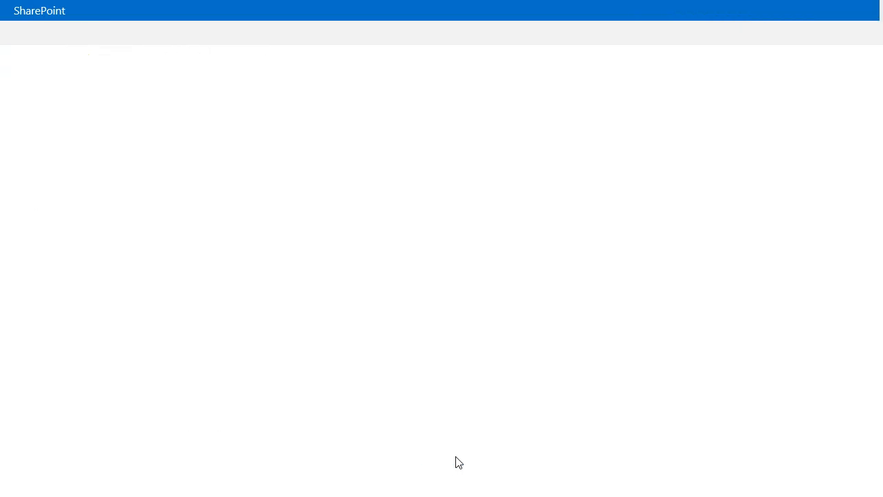